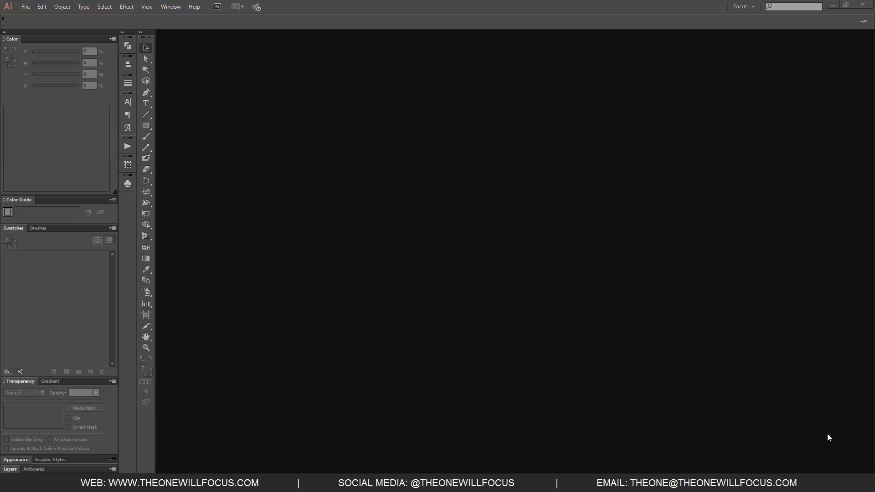
Start a new document and name it Custom
left_click(27, 7)
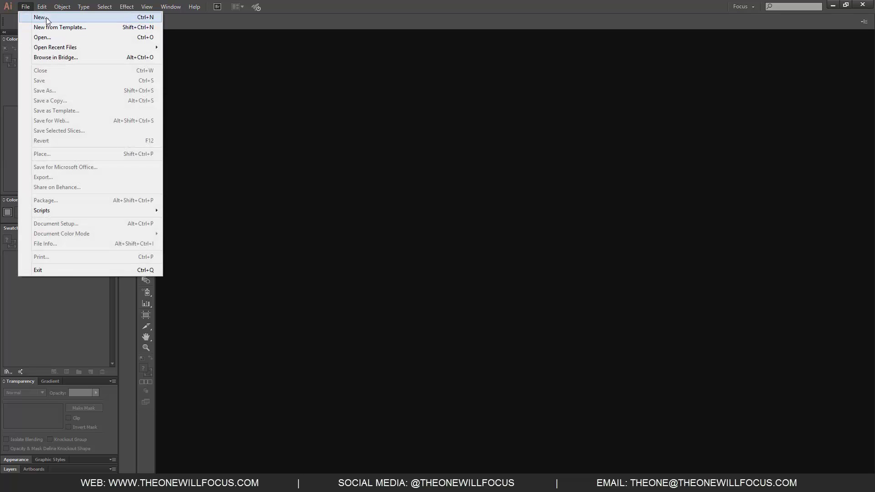
left_click(46, 18)
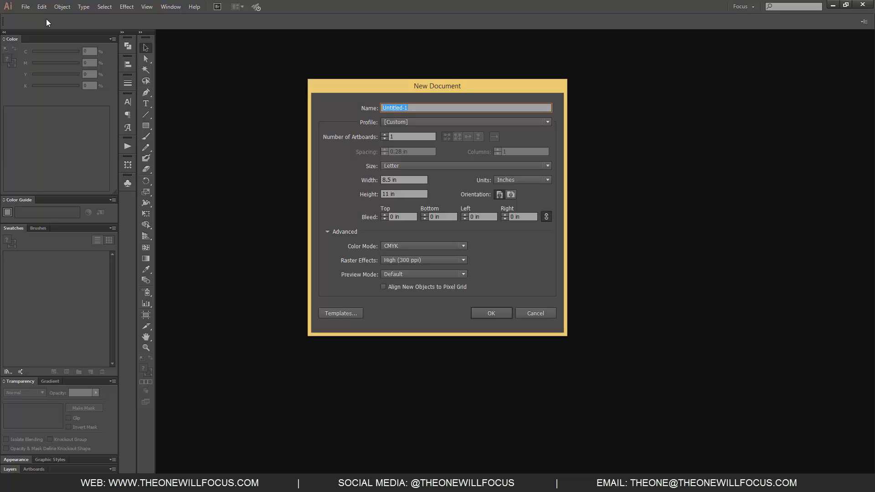
type("Custom")
Try the Print, Web and Devices document profiles and review the size presets offered for Devices
left_click(498, 122)
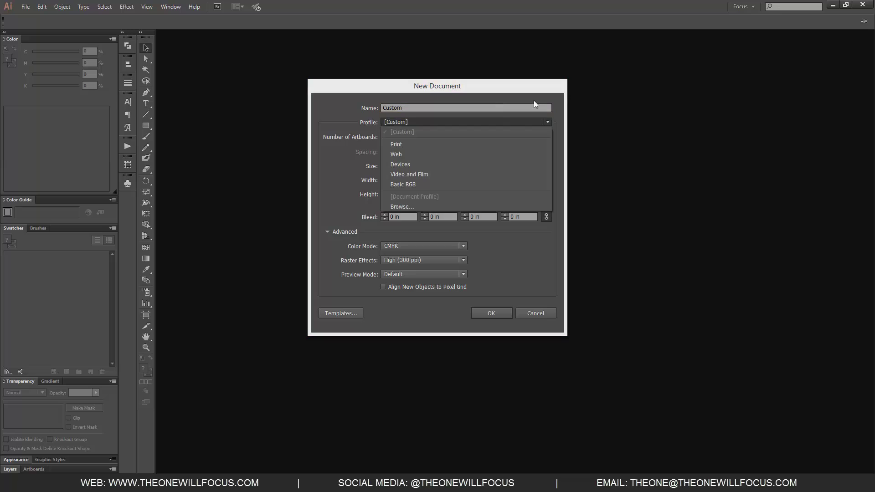
left_click(486, 144)
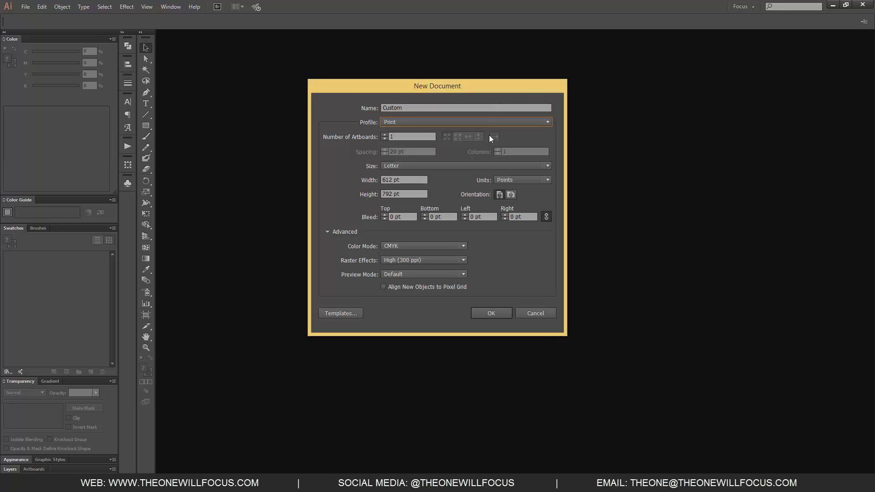
left_click(488, 123)
left_click(455, 155)
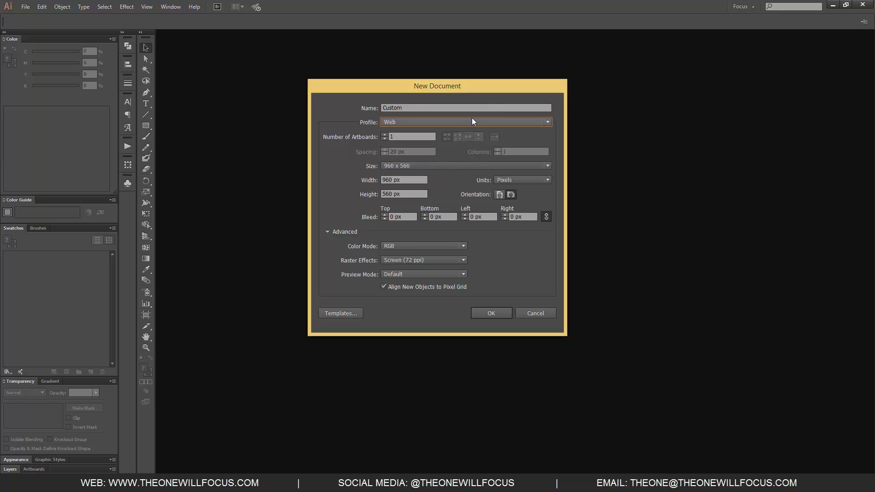
left_click(472, 119)
left_click(447, 165)
left_click(478, 122)
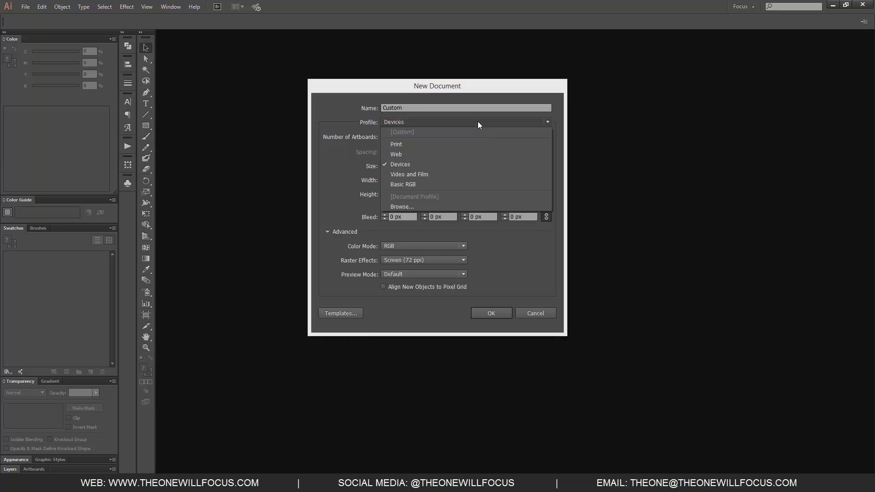
left_click(442, 123)
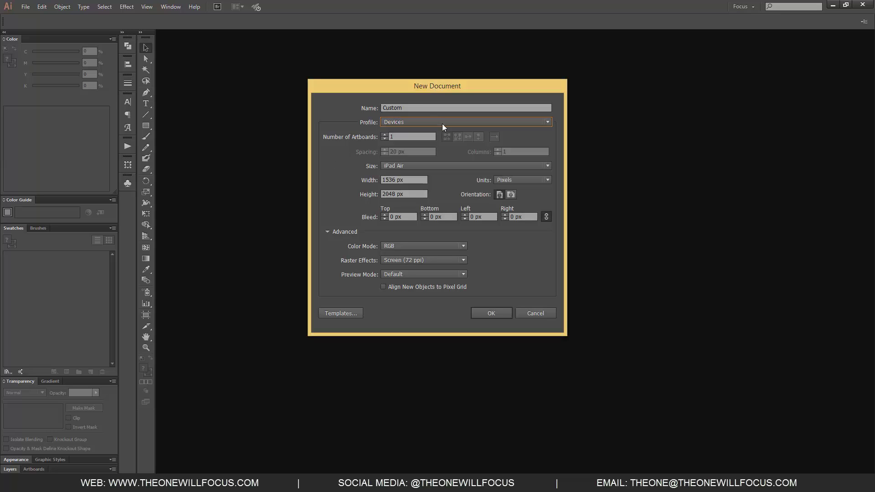
left_click(390, 165)
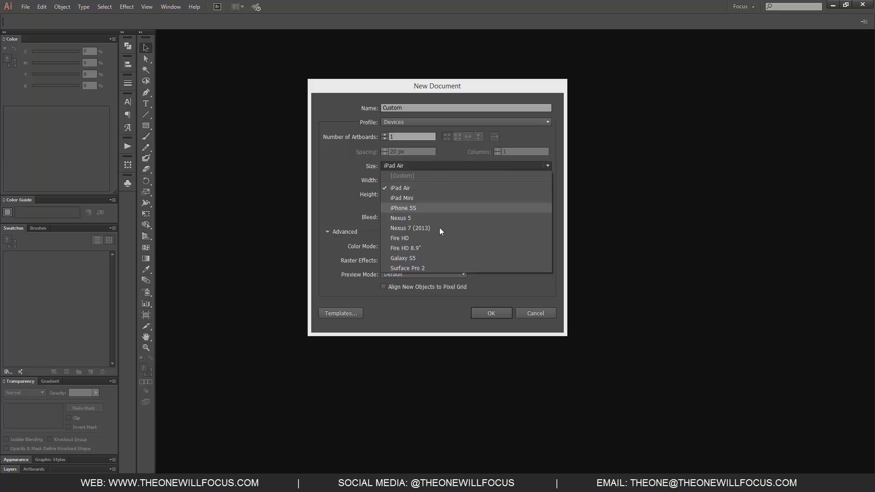
left_click(334, 177)
Try the Video and Film profile, review its size presets, and pick the Basic RGB profile
left_click(443, 121)
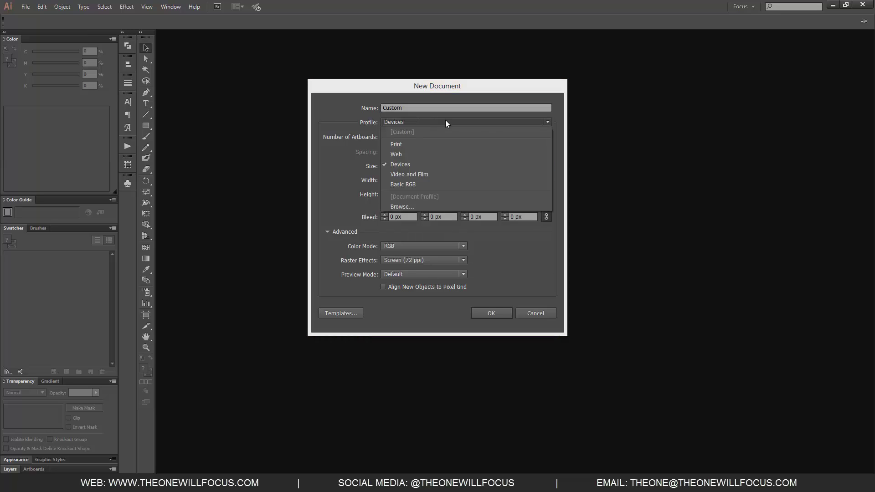
left_click(445, 174)
left_click(434, 166)
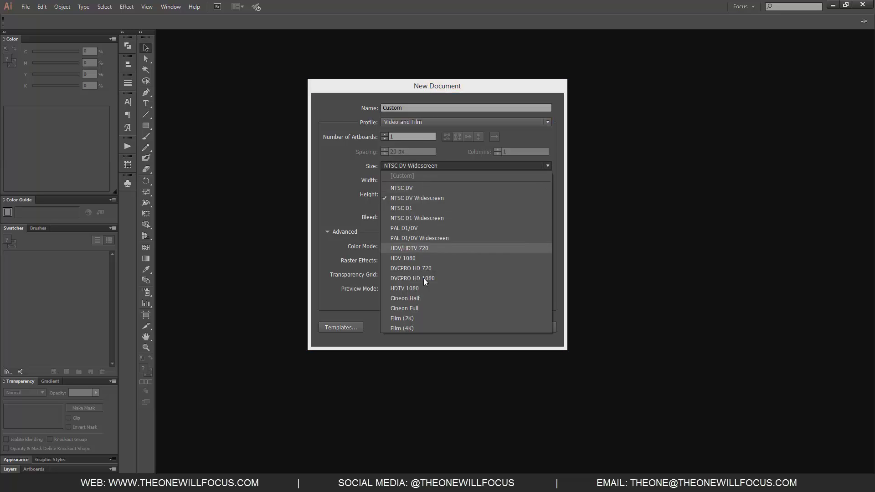
left_click(342, 178)
left_click(423, 123)
left_click(428, 184)
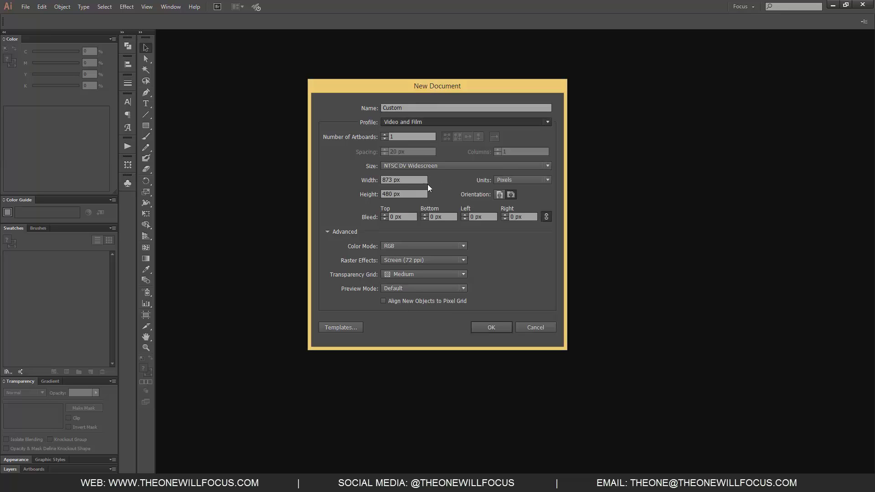
Compare the size presets offered by the Print and Web document profiles
left_click(425, 121)
left_click(419, 144)
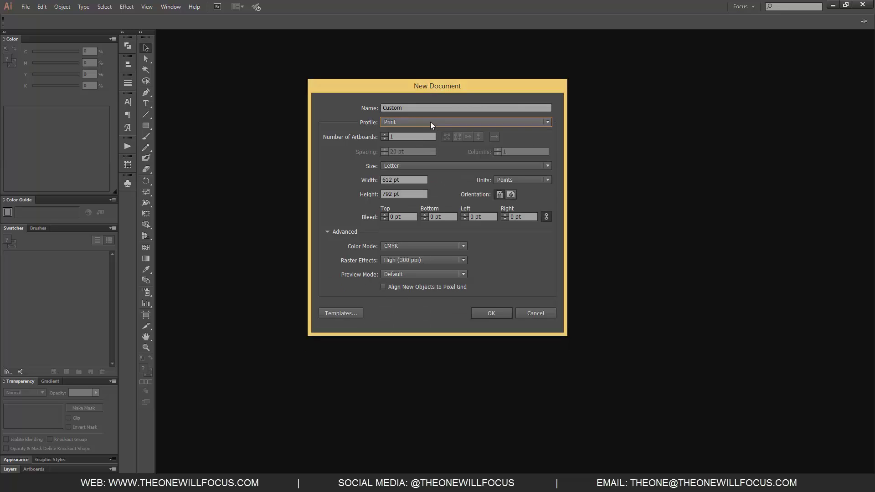
left_click(419, 164)
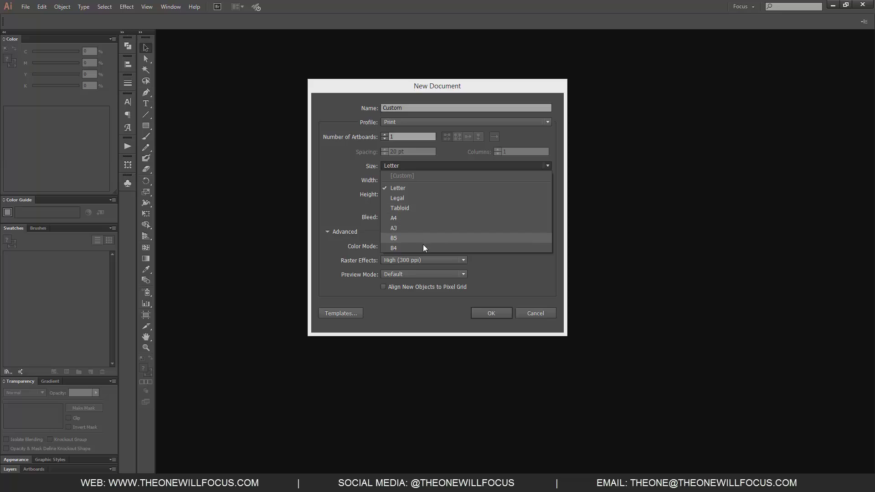
left_click(427, 122)
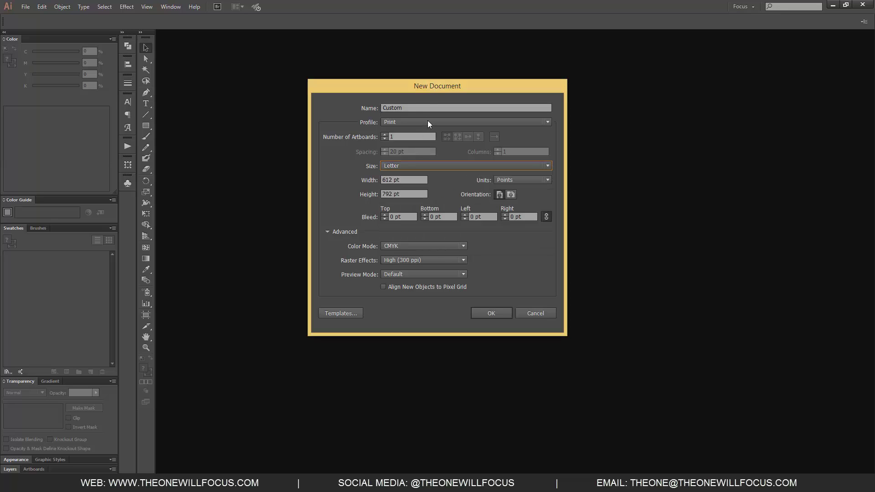
left_click(424, 121)
left_click(417, 154)
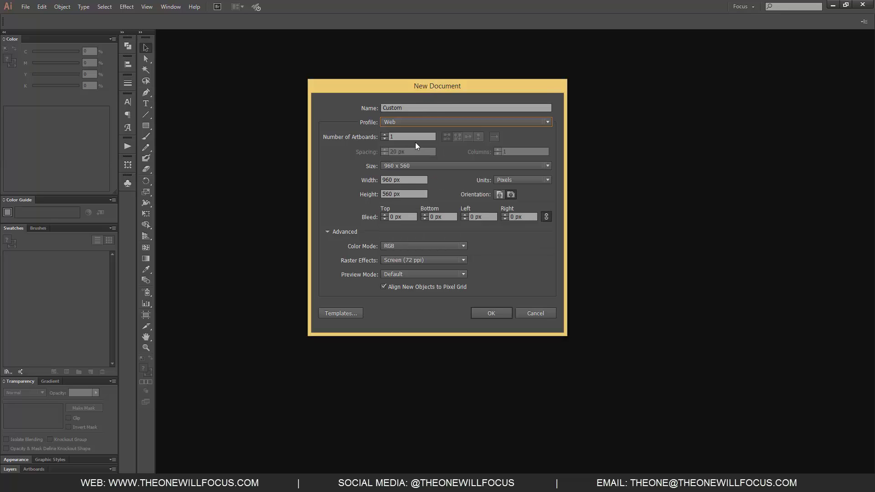
left_click(423, 166)
left_click(417, 208)
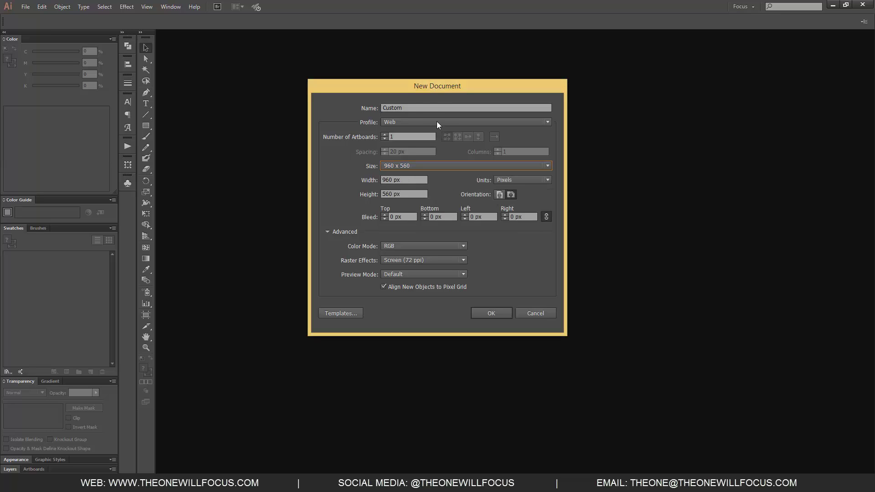
Set the new document's profile to Print
left_click(412, 123)
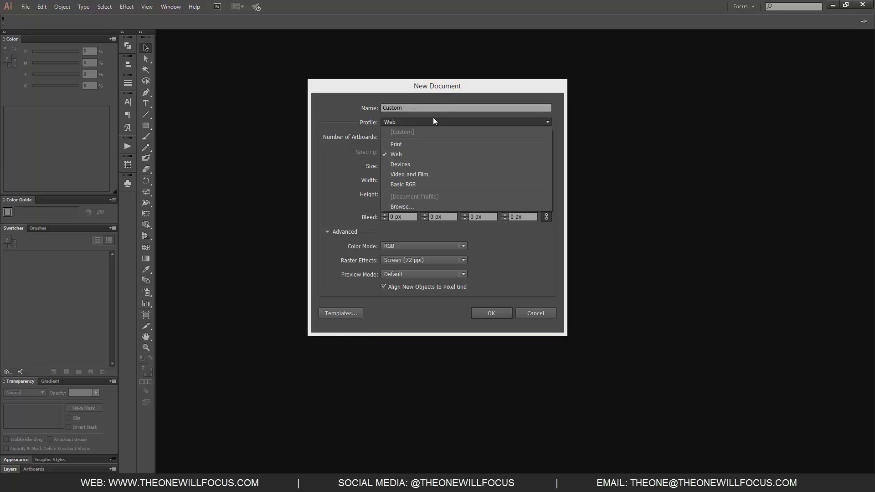
left_click(417, 144)
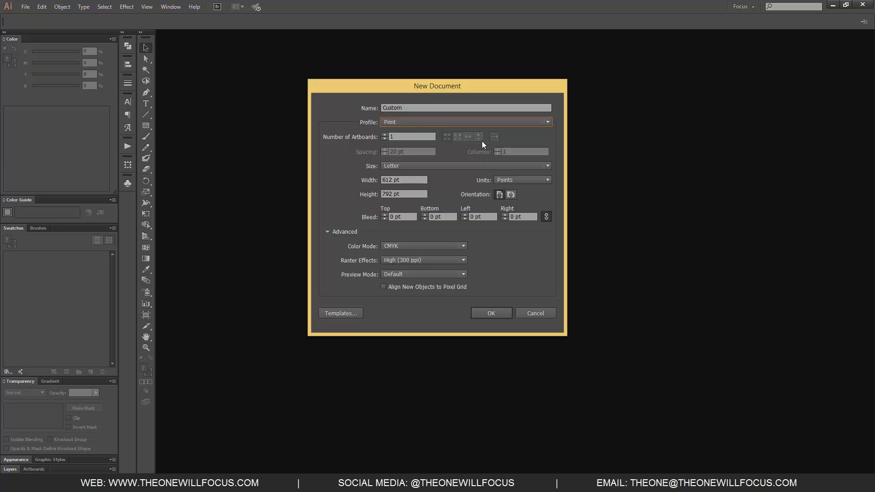
Raise the number of artboards to 6, try the right-to-left artboard layout and return to left-to-right
left_click(385, 134)
left_click(385, 135)
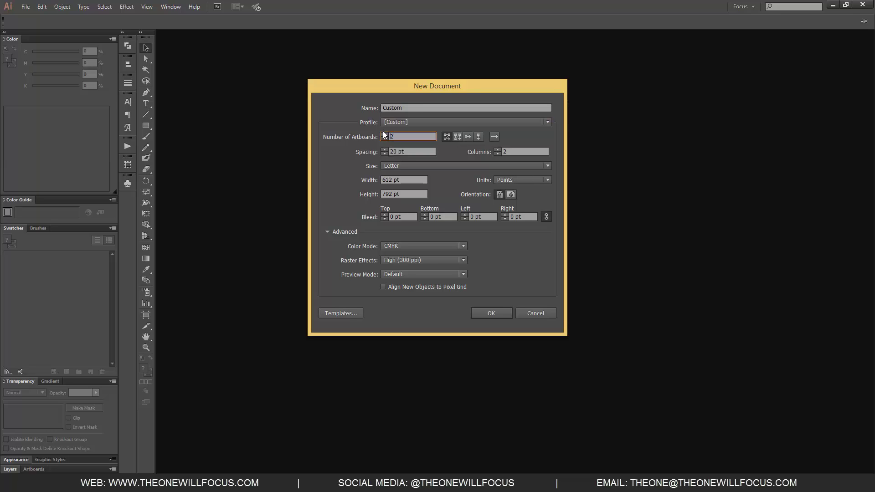
left_click(385, 134)
left_click(385, 134)
left_click(385, 134)
left_click(494, 138)
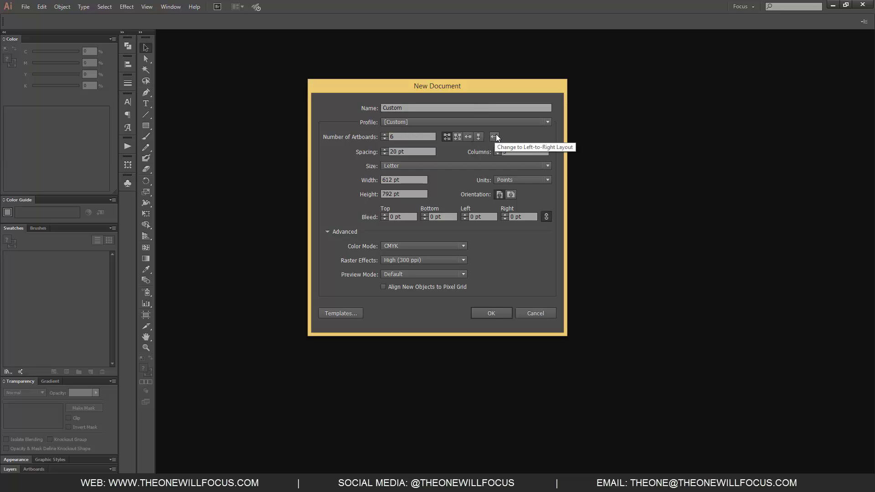
left_click(494, 134)
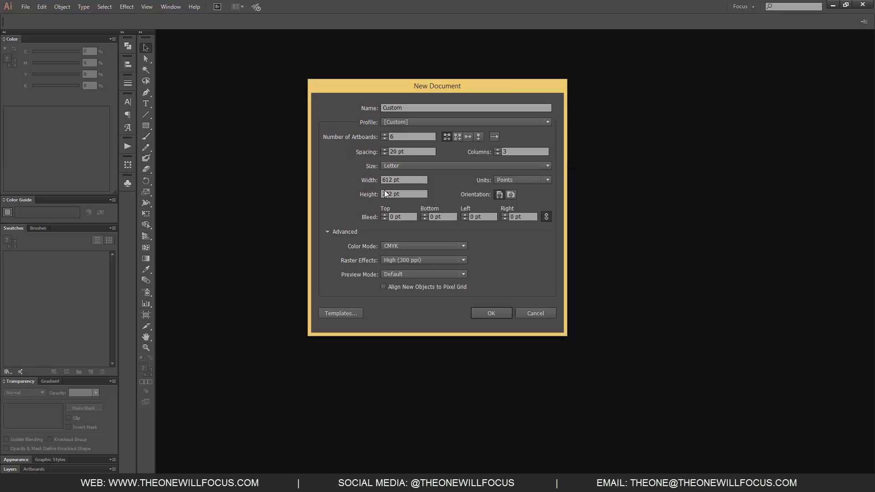
Compare Inches with Points as the document units and set the units to Inches
left_click(514, 180)
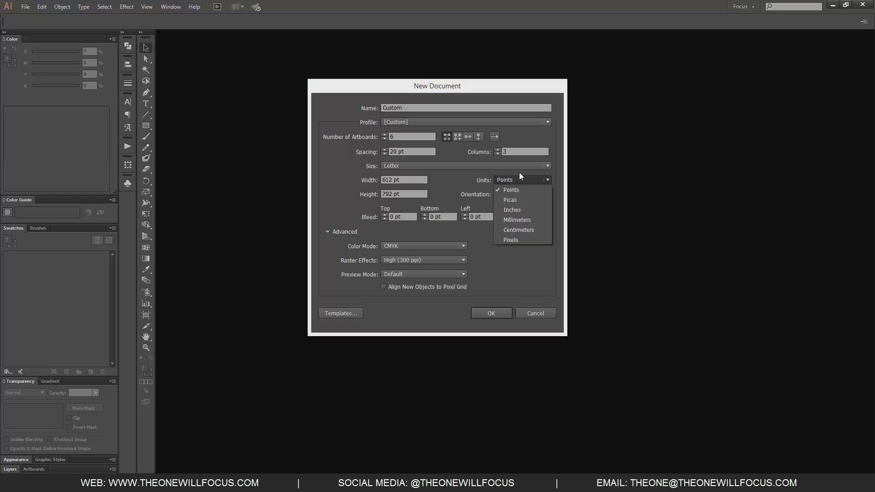
left_click(513, 210)
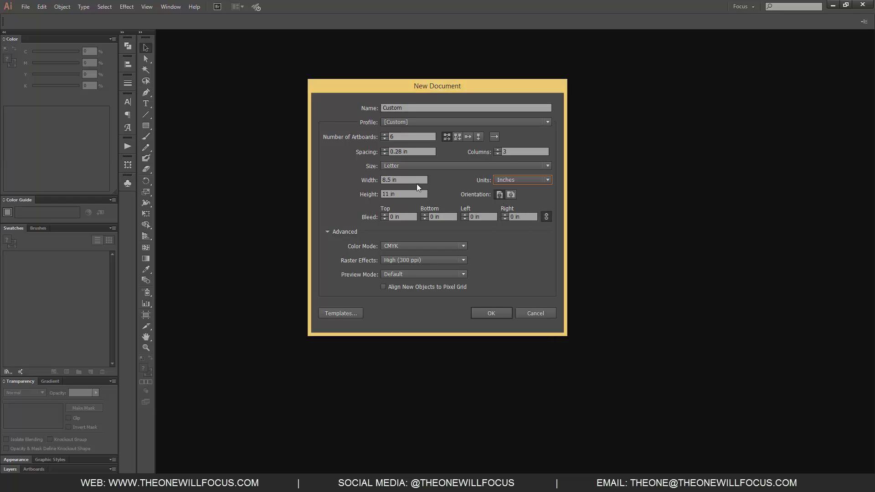
left_click(515, 179)
left_click(511, 191)
left_click(516, 180)
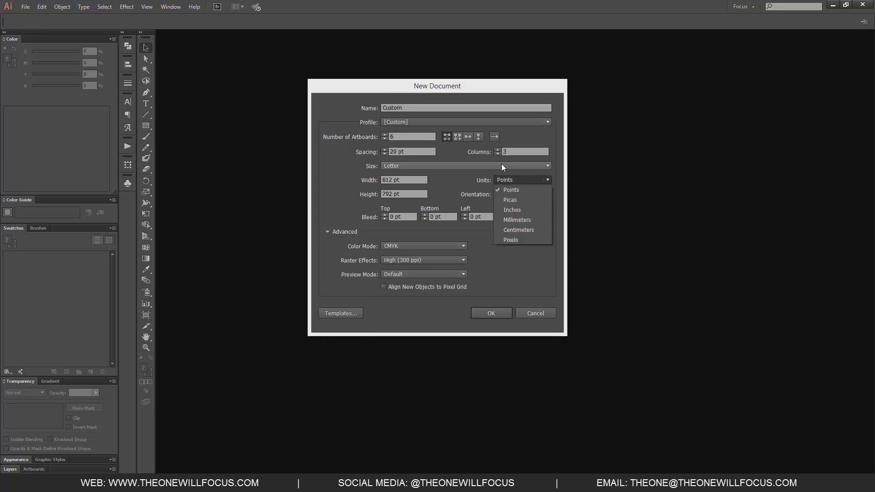
left_click(512, 211)
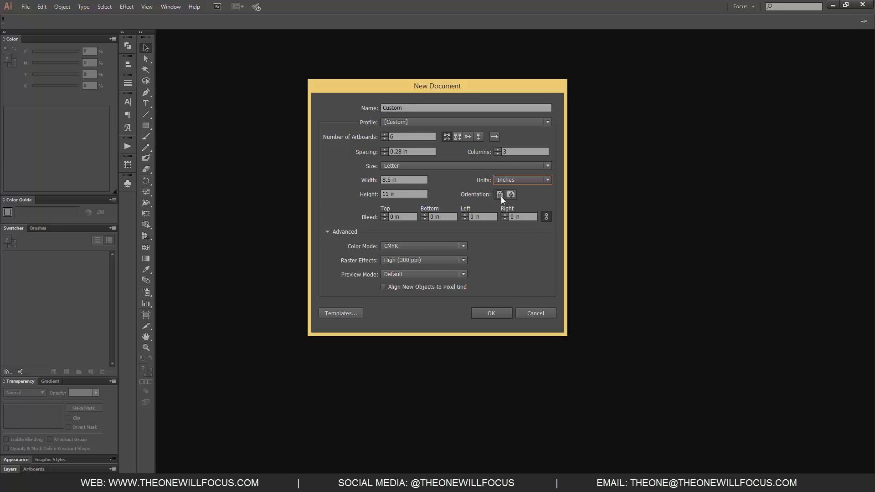
Try landscape orientation, return to portrait, and unlink the four bleed values
left_click(511, 195)
left_click(498, 194)
left_click(547, 217)
Review the available color modes, raster effects resolutions and preview modes, keeping CMYK, High (300 ppi), Default and portrait orientation
left_click(450, 246)
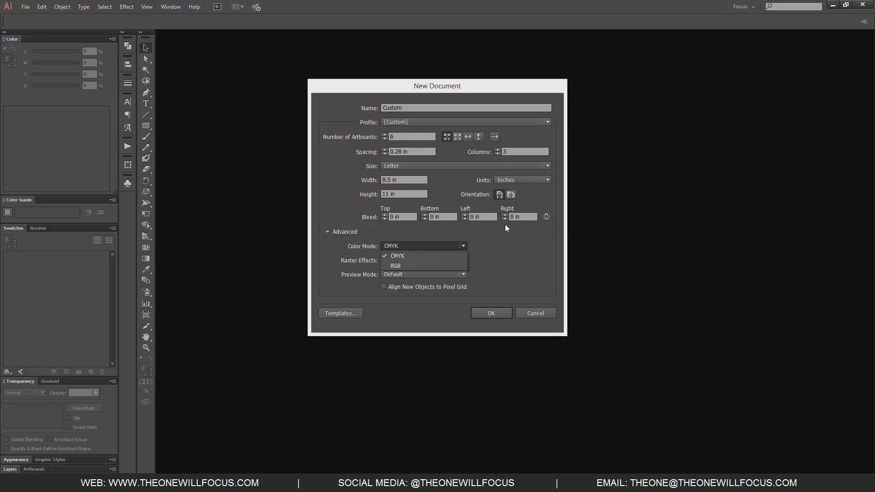
left_click(447, 258)
left_click(448, 260)
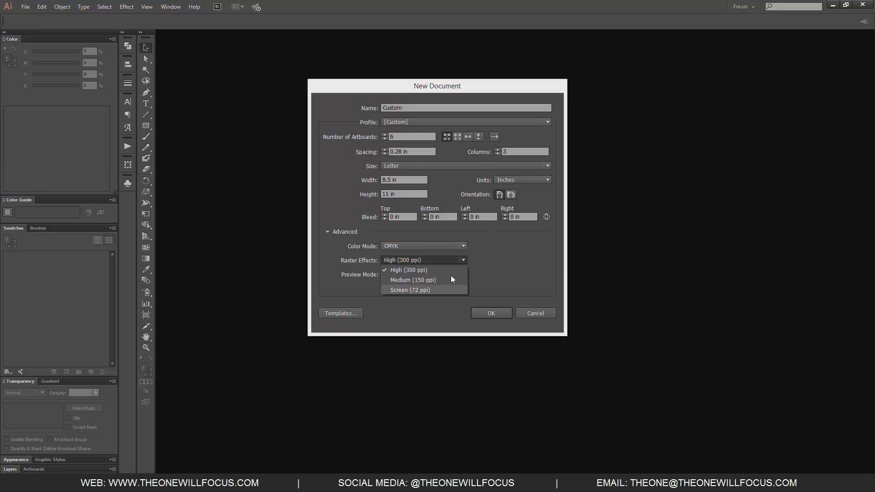
left_click(503, 249)
left_click(424, 275)
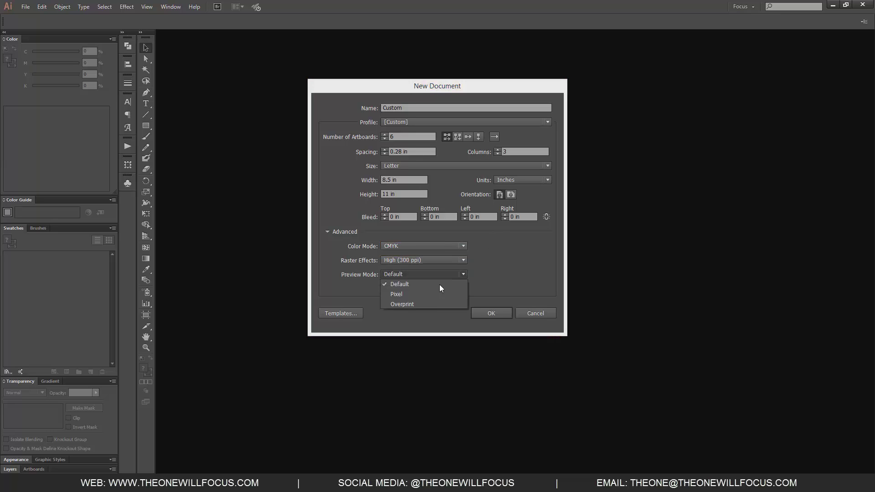
left_click(518, 257)
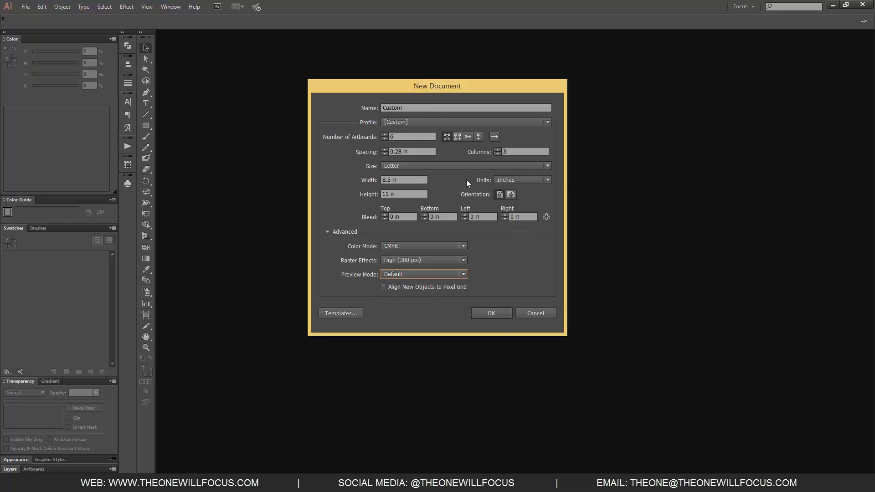
left_click(503, 195)
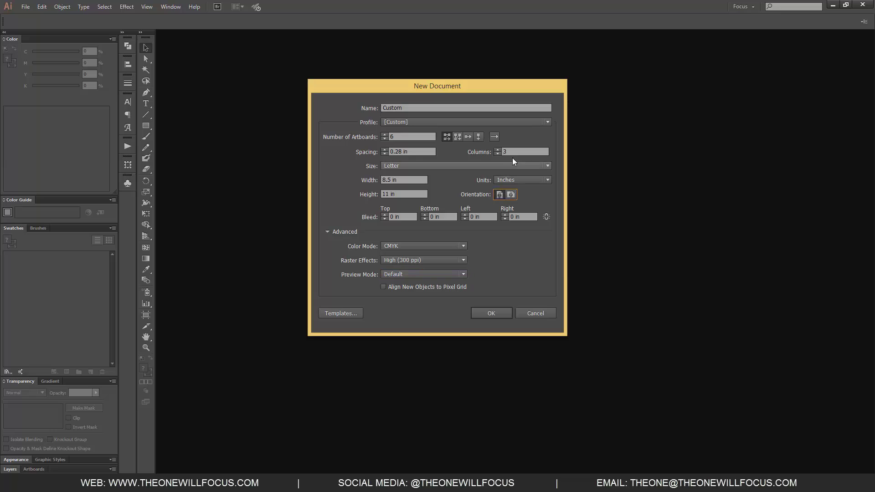
Set the number of artboards to 1 and create the document
double_click(413, 133)
type("1")
key("Tab")
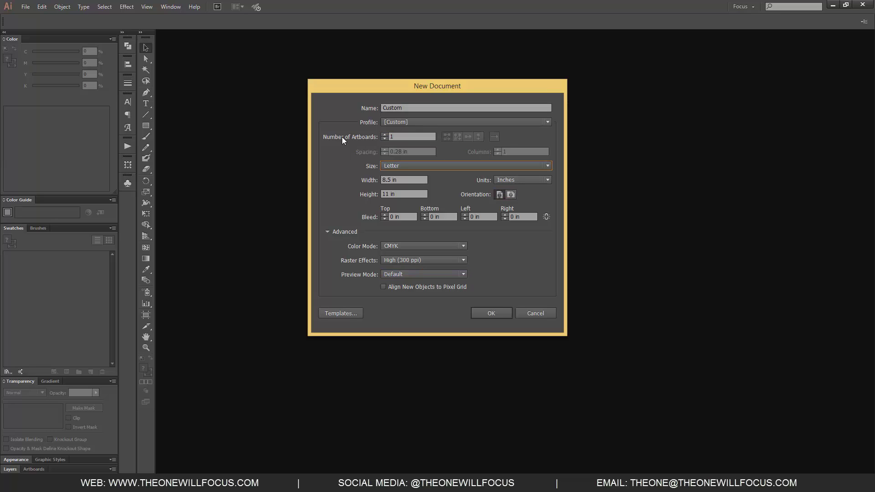
left_click(492, 312)
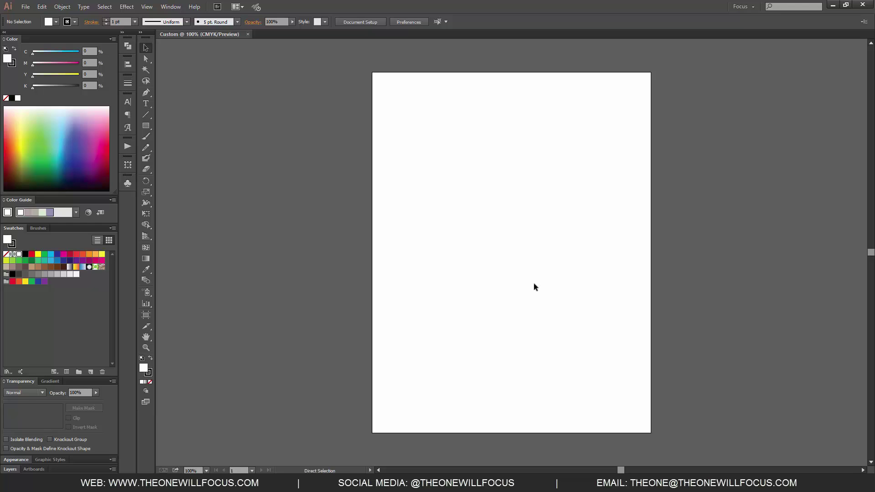
Open the Save As dialog for the new document and cancel without saving
key("ctrl+s")
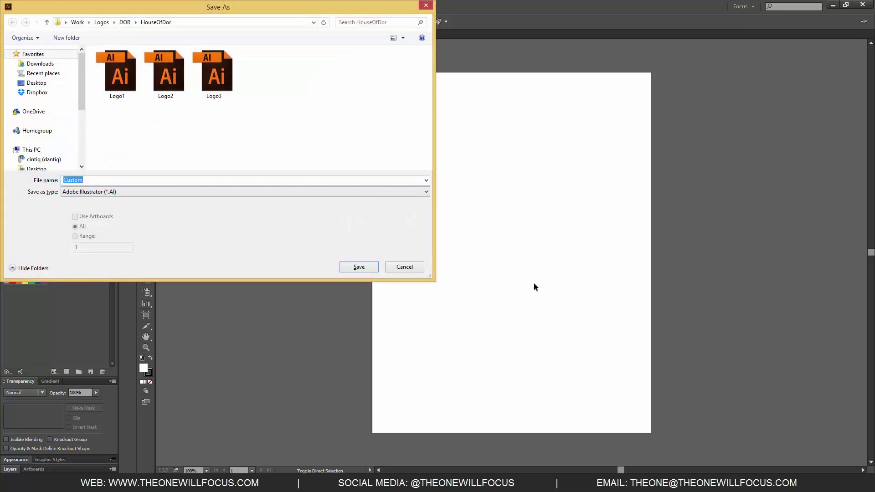
left_click(395, 266)
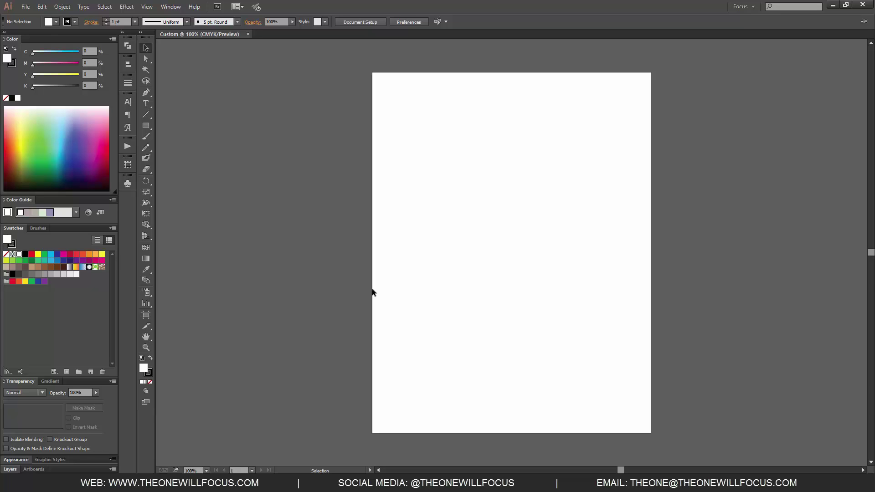
Look over the available editing commands and the document color mode choices, keeping CMYK Color
left_click(42, 6)
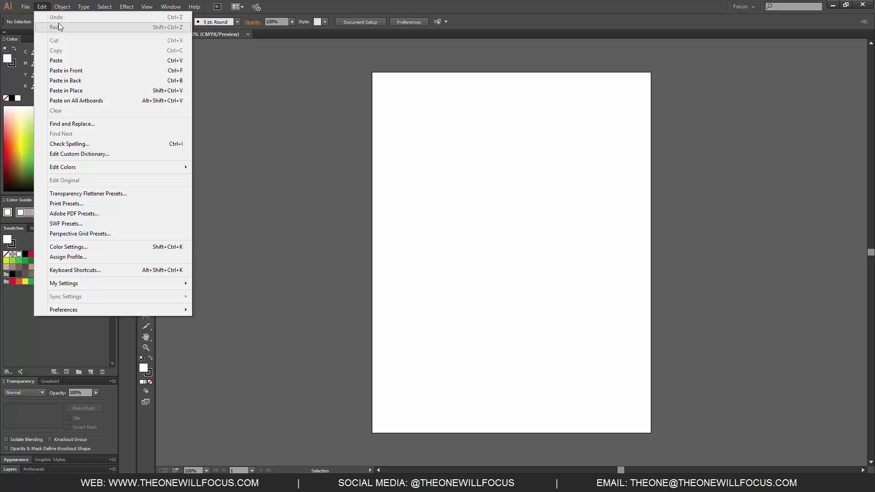
mouse_move(30, 8)
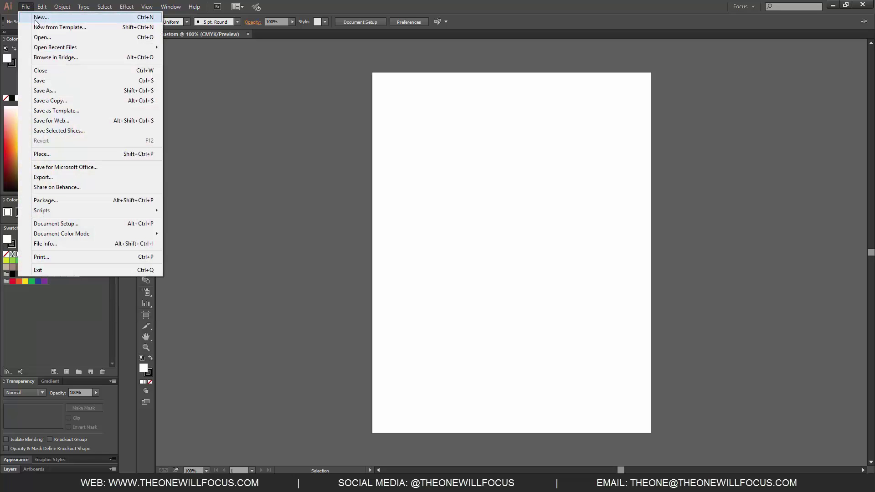
mouse_move(87, 236)
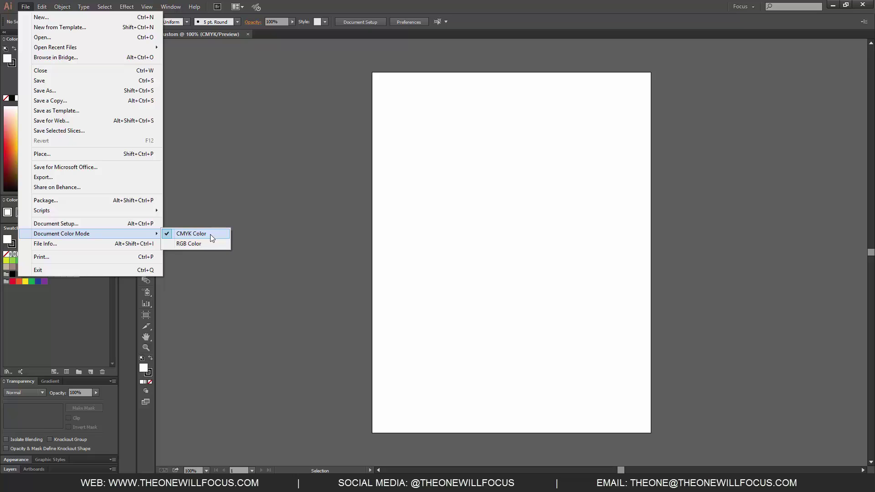
Review the General and Type settings in Document Setup, including the double quote styles, and cancel the dialog
left_click(131, 224)
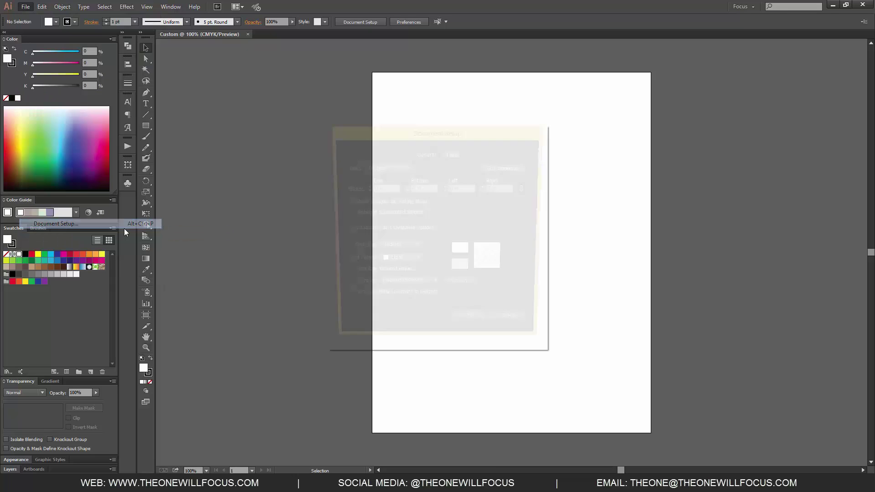
left_click_drag(499, 134, 342, 146)
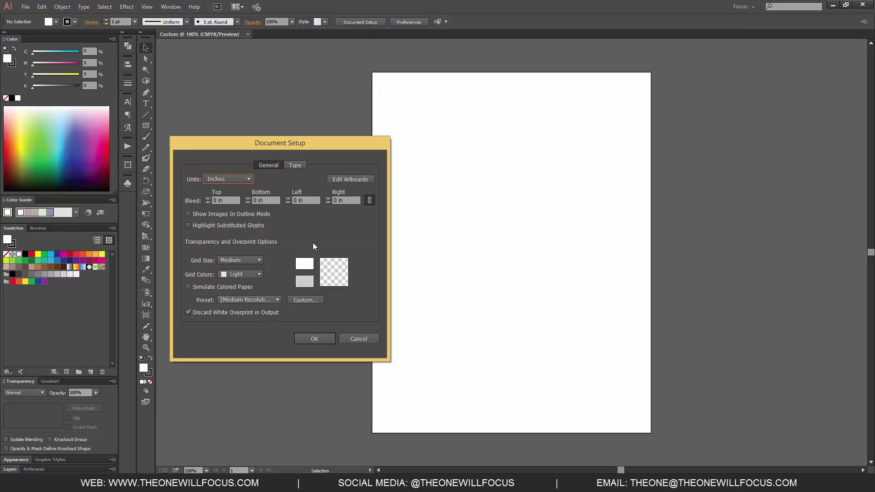
left_click(292, 166)
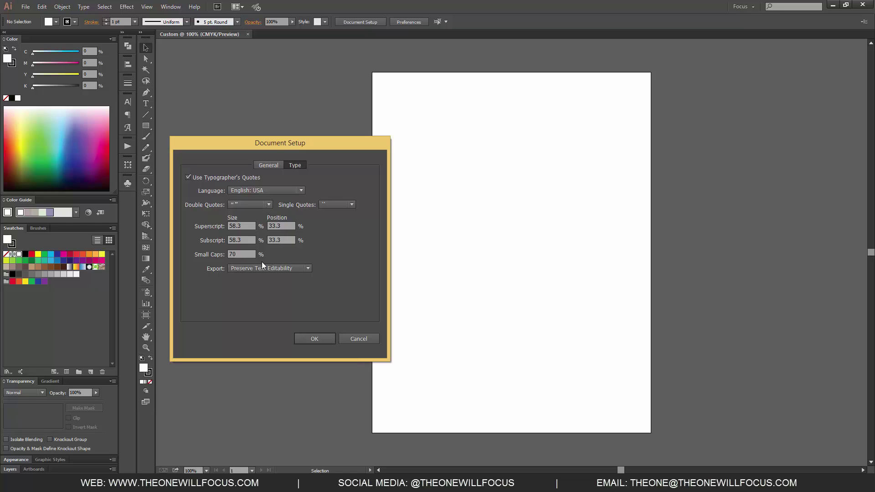
left_click(253, 204)
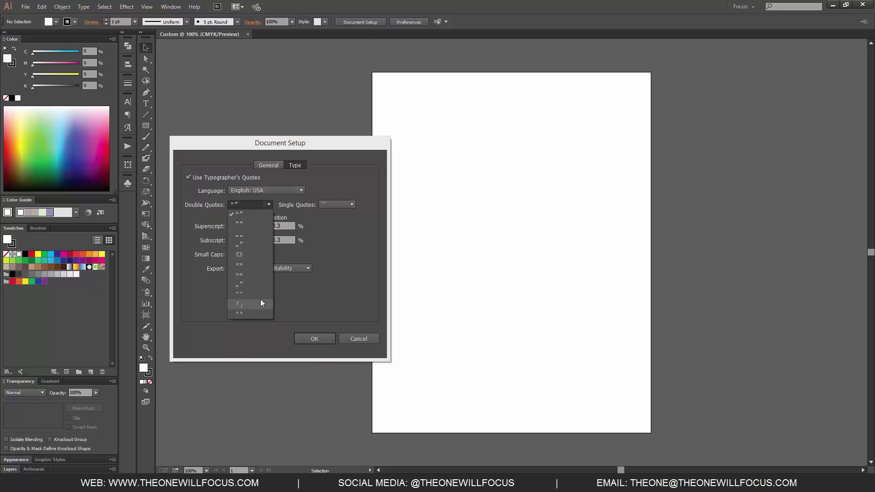
left_click(356, 266)
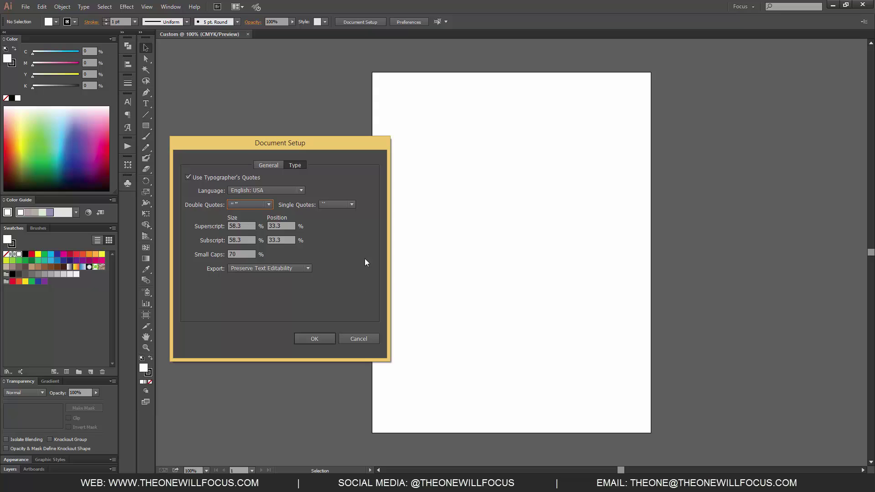
left_click(352, 337)
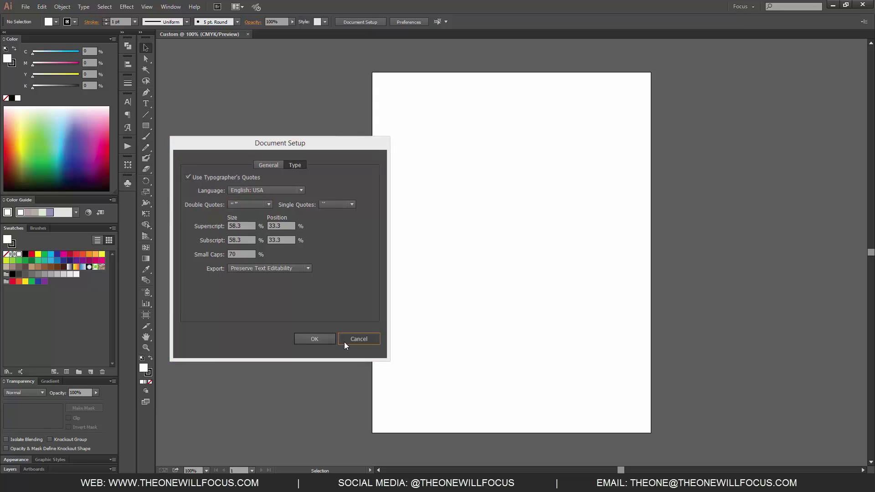